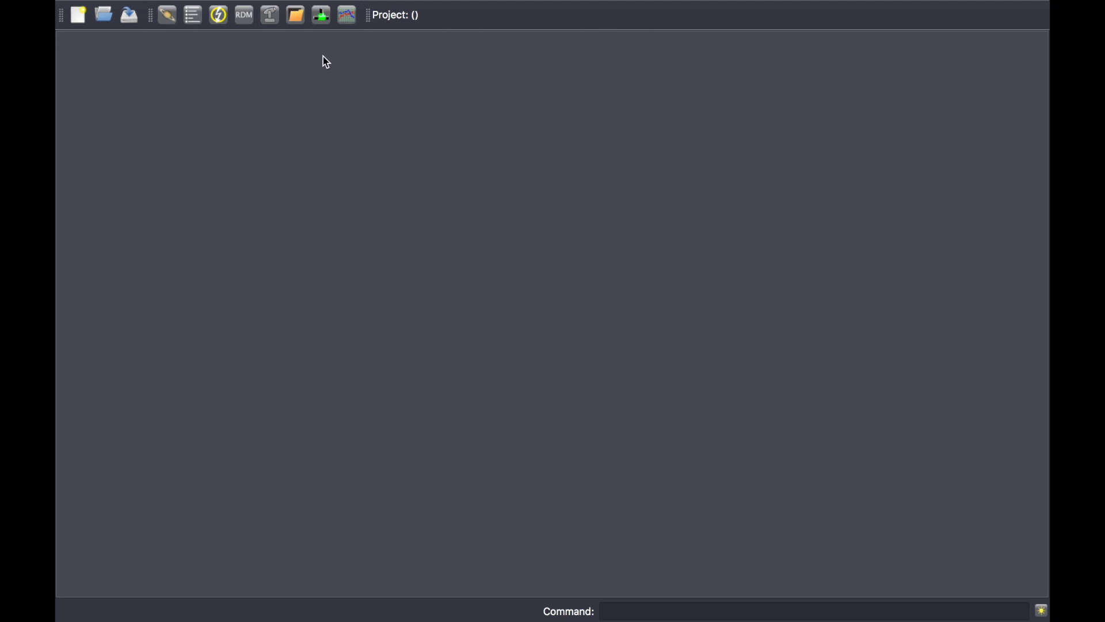
Show the Network Devices list with Ethernet-DMX4 MkII, two GigaCore 26i units, LumiNet Monitor V2 and MagicQ
click(329, 21)
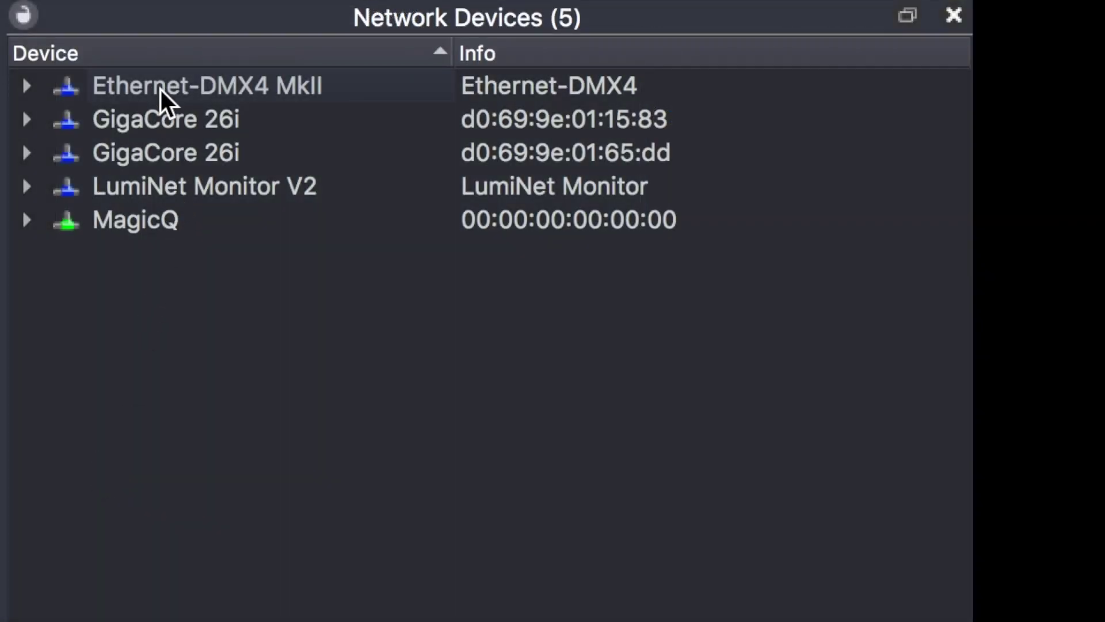
mouse_move(161, 92)
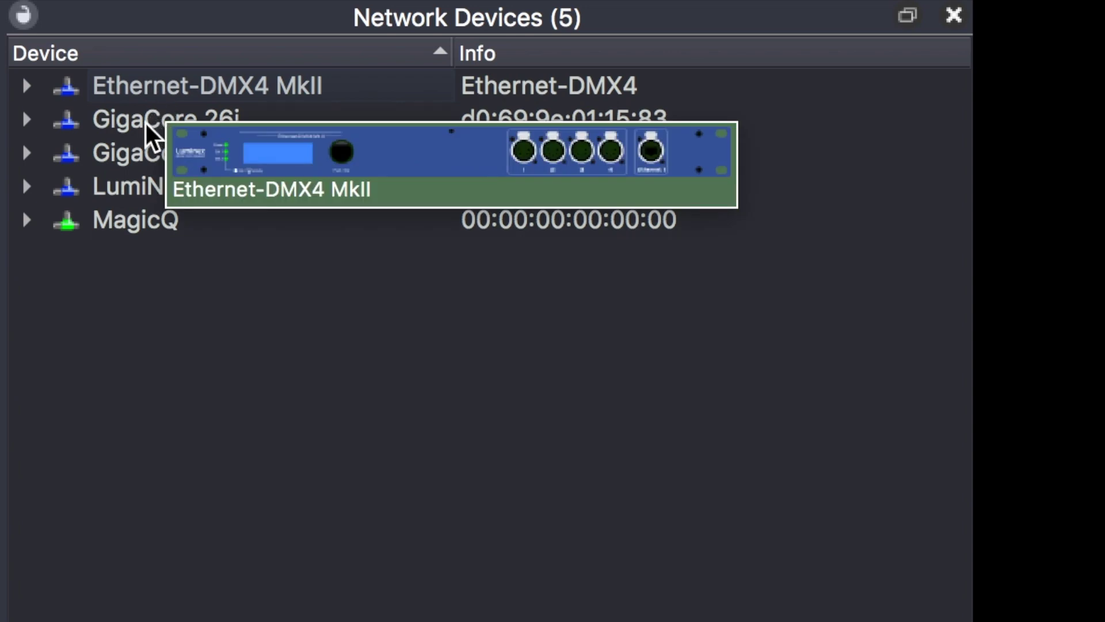
mouse_move(146, 124)
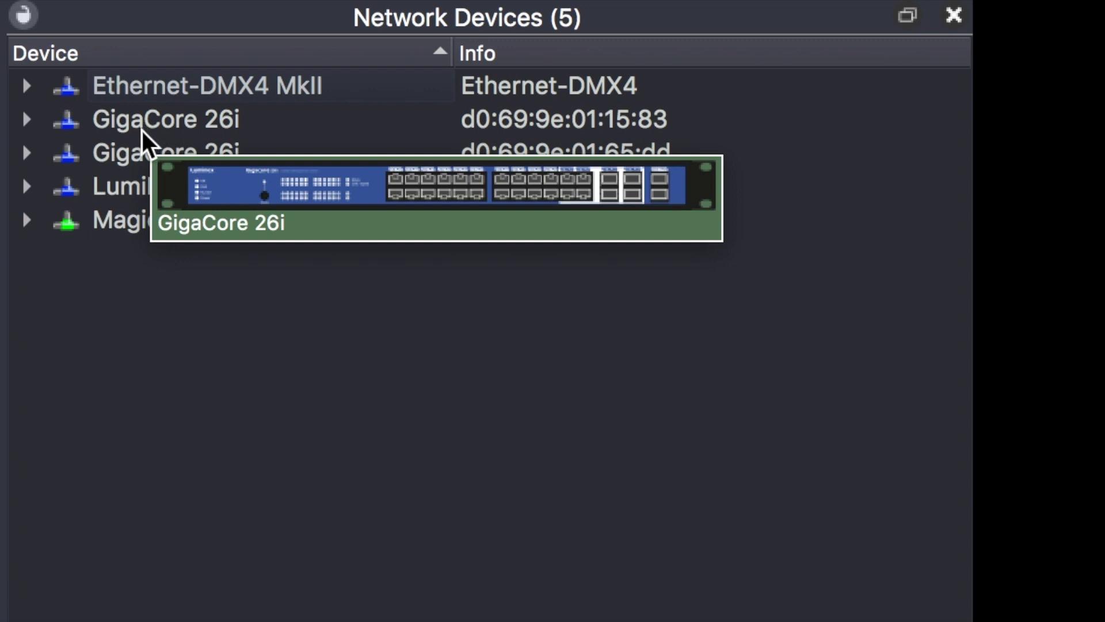
mouse_move(121, 175)
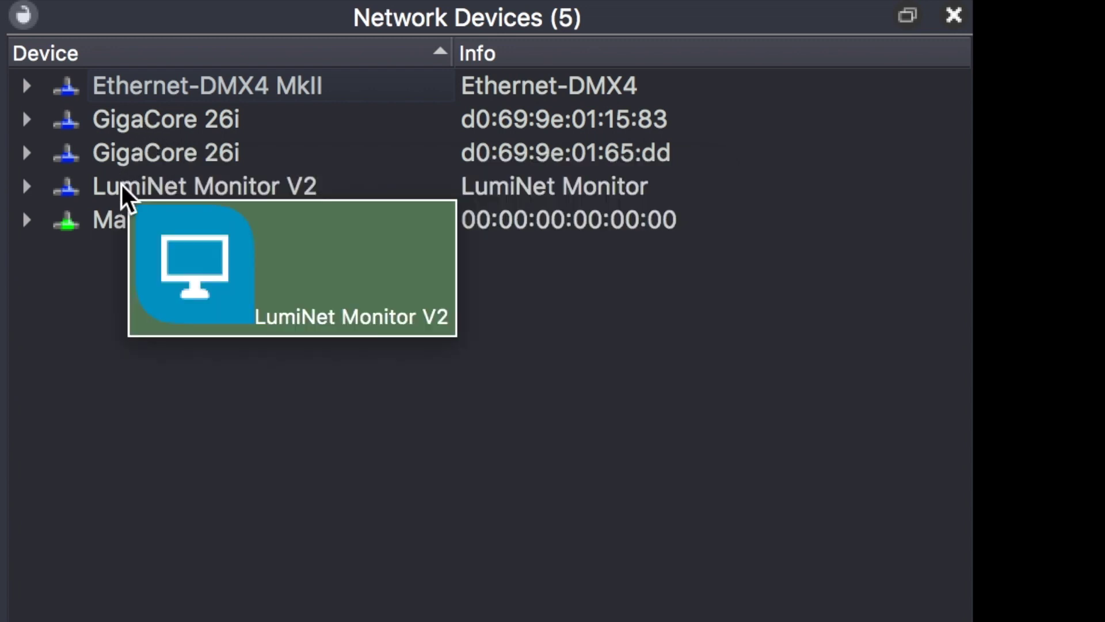
mouse_move(115, 213)
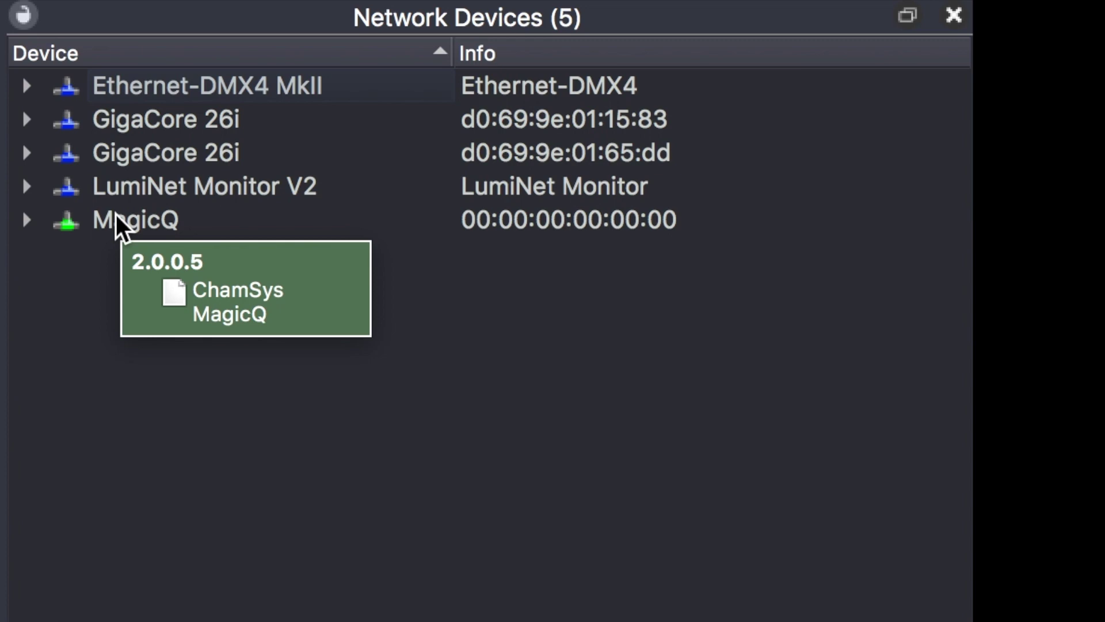
Expand the Ethernet-DMX4 MkII's 2.193.190.20 node, the first GigaCore 26i, and LumiNet Monitor V2's 2.1.2.2
click(25, 90)
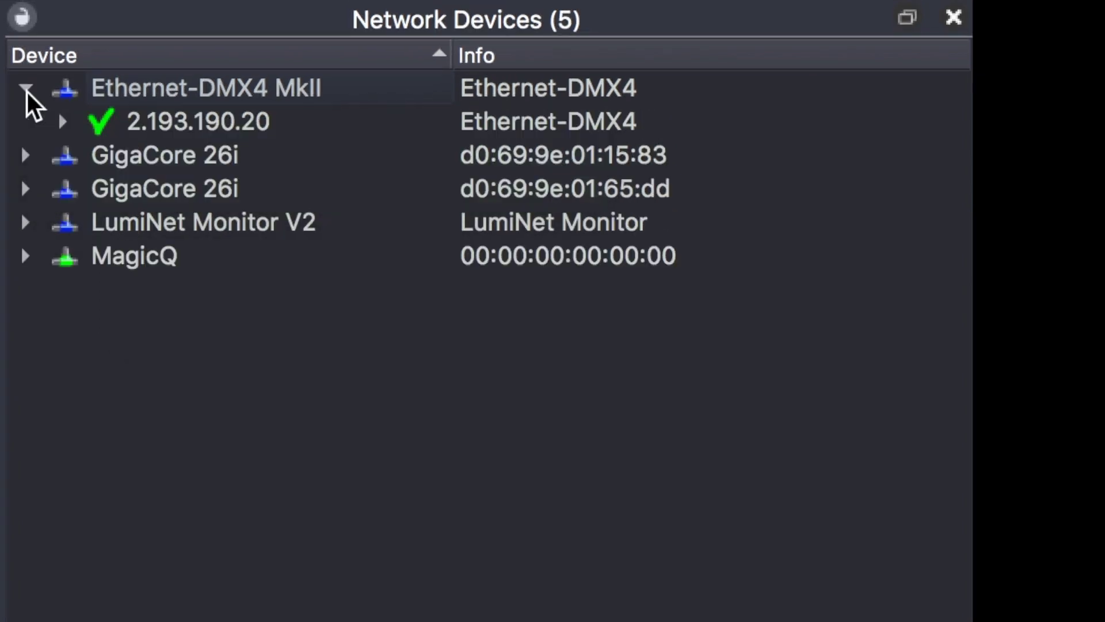
click(63, 120)
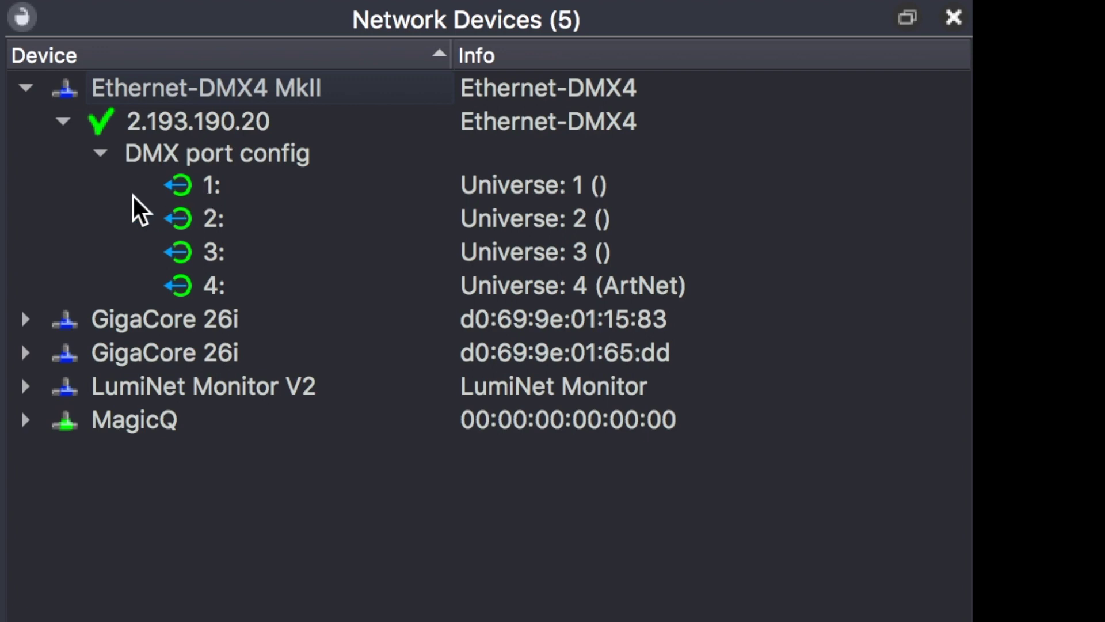
click(25, 319)
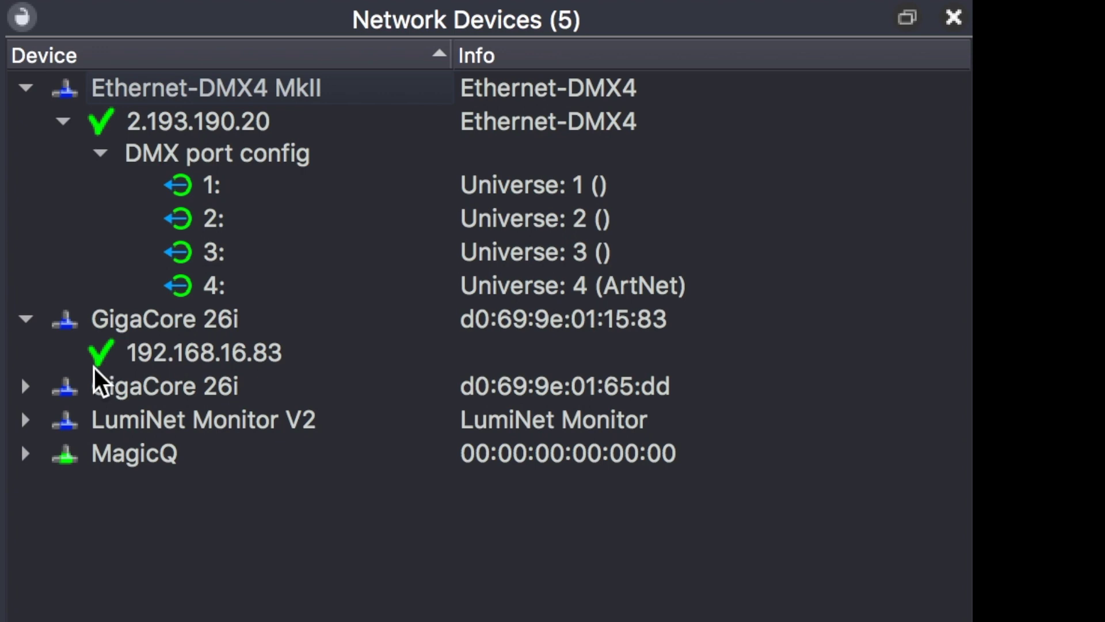
click(27, 421)
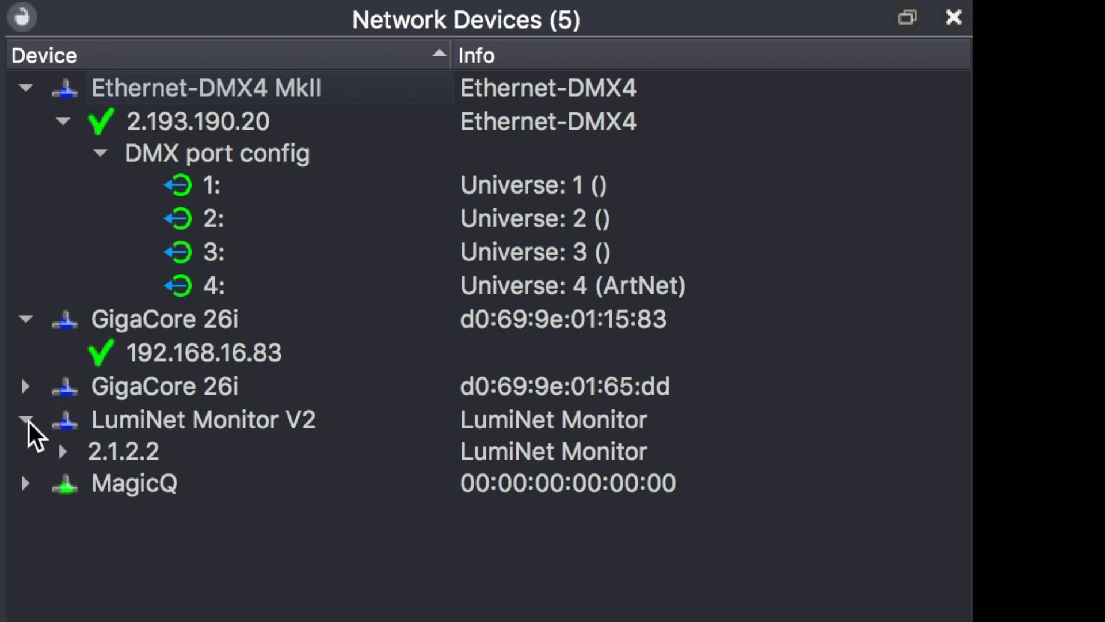
click(64, 453)
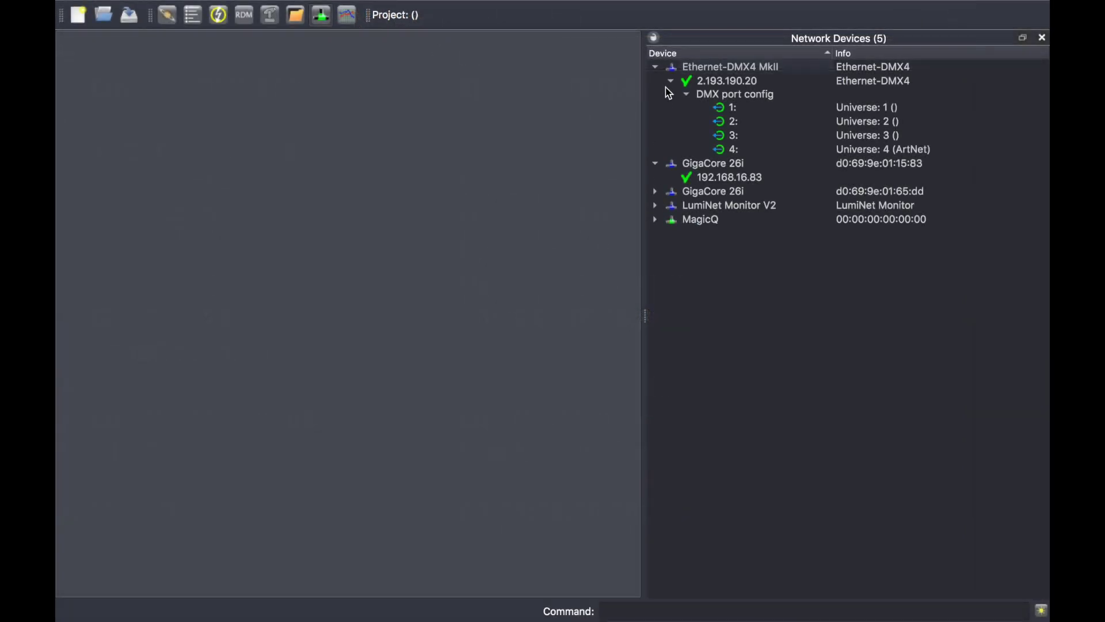
List the profiles stored on the Ethernet-DMX4 at 2.193.190.20
click(716, 68)
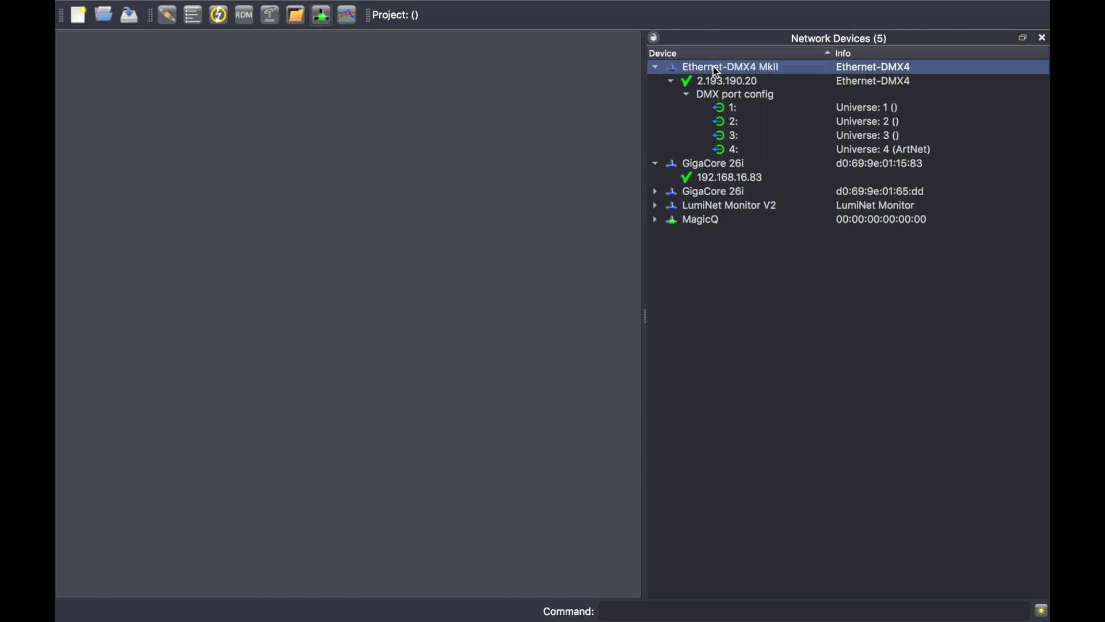
click(723, 84)
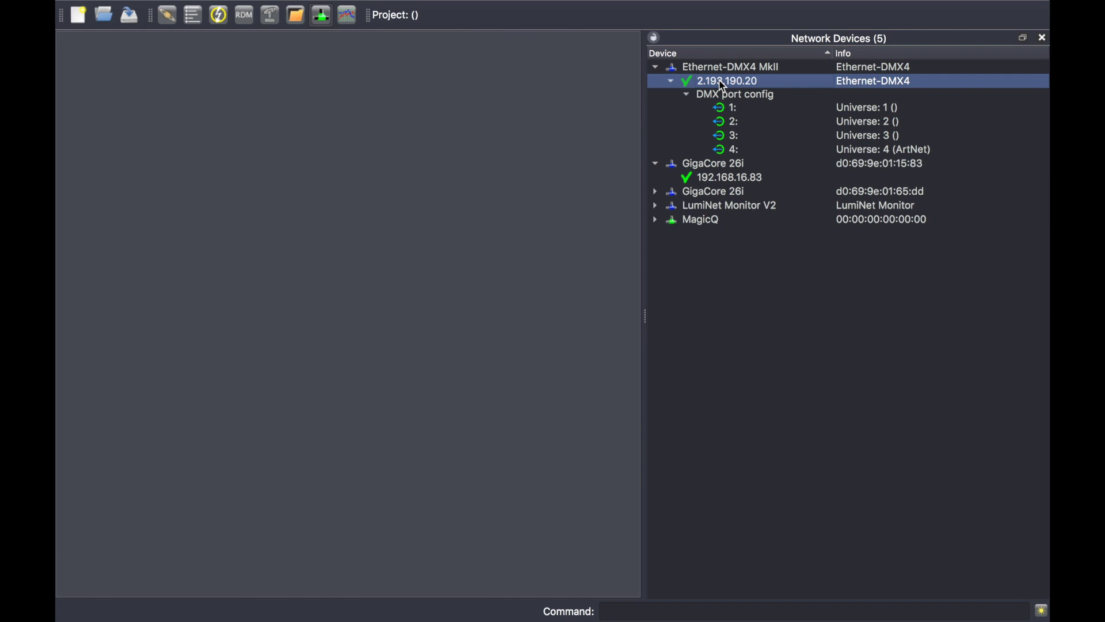
right_click(723, 84)
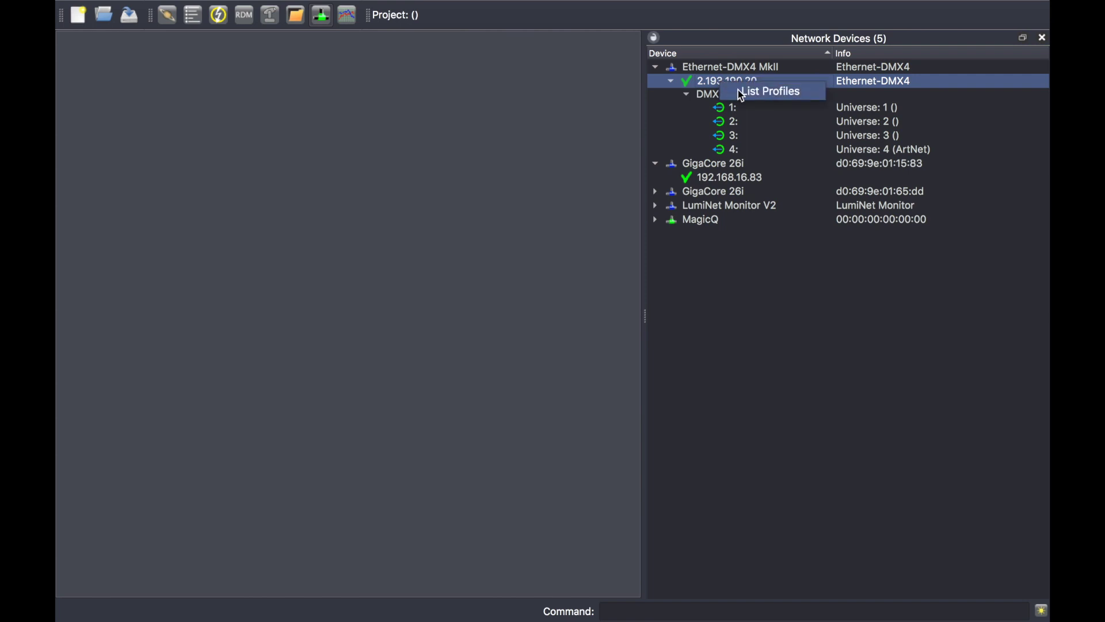
click(742, 92)
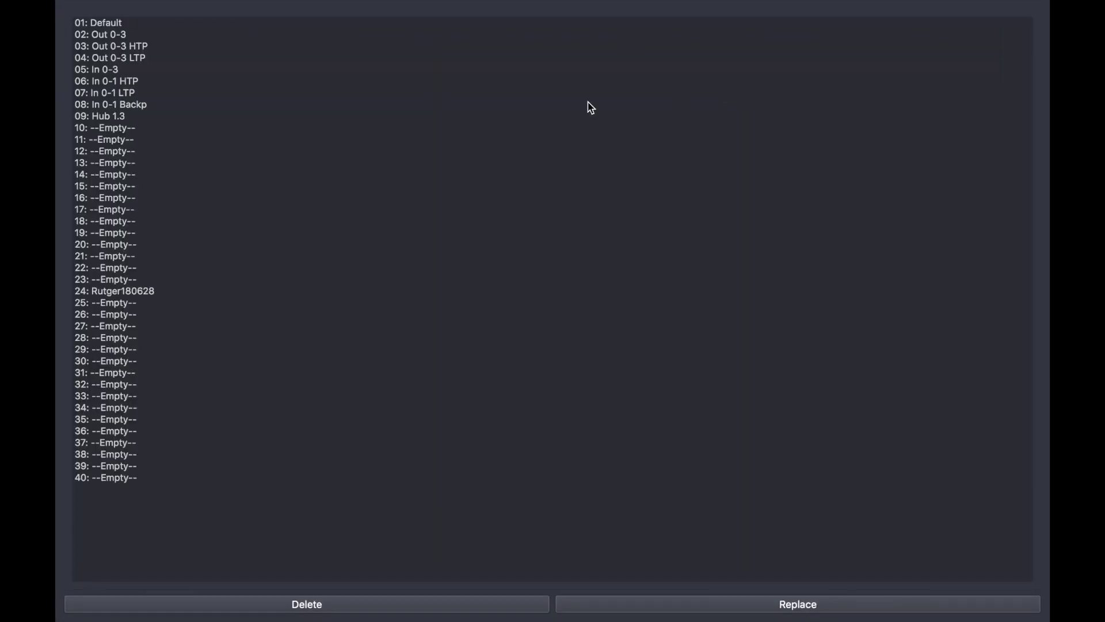
Delete the custom profile in slot 24, leaving it --Empty--, and close the profile list
click(150, 295)
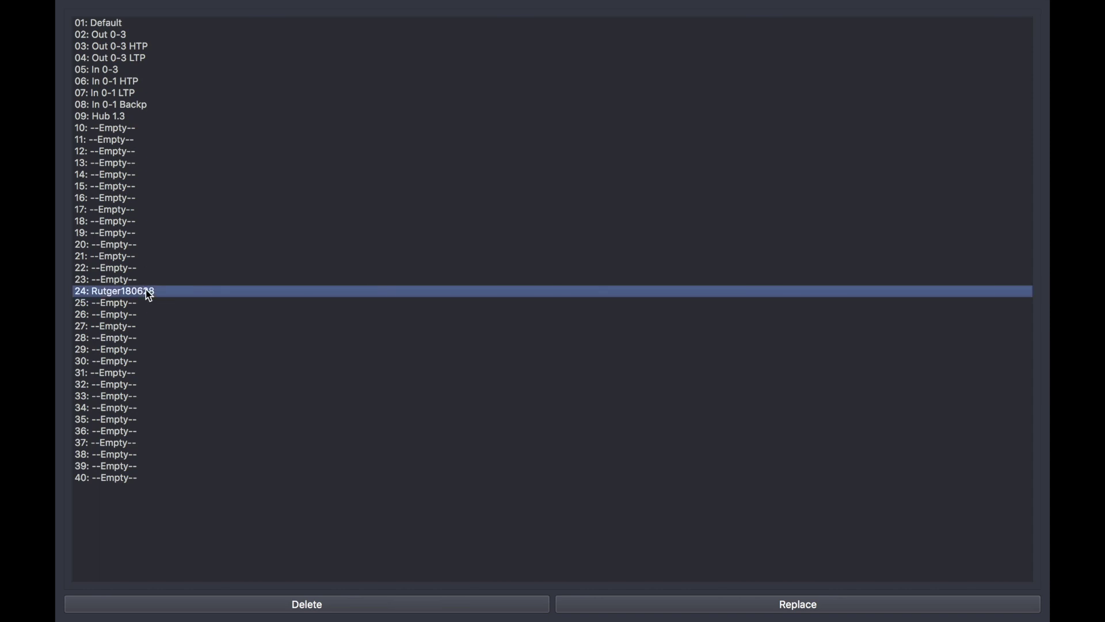
click(346, 604)
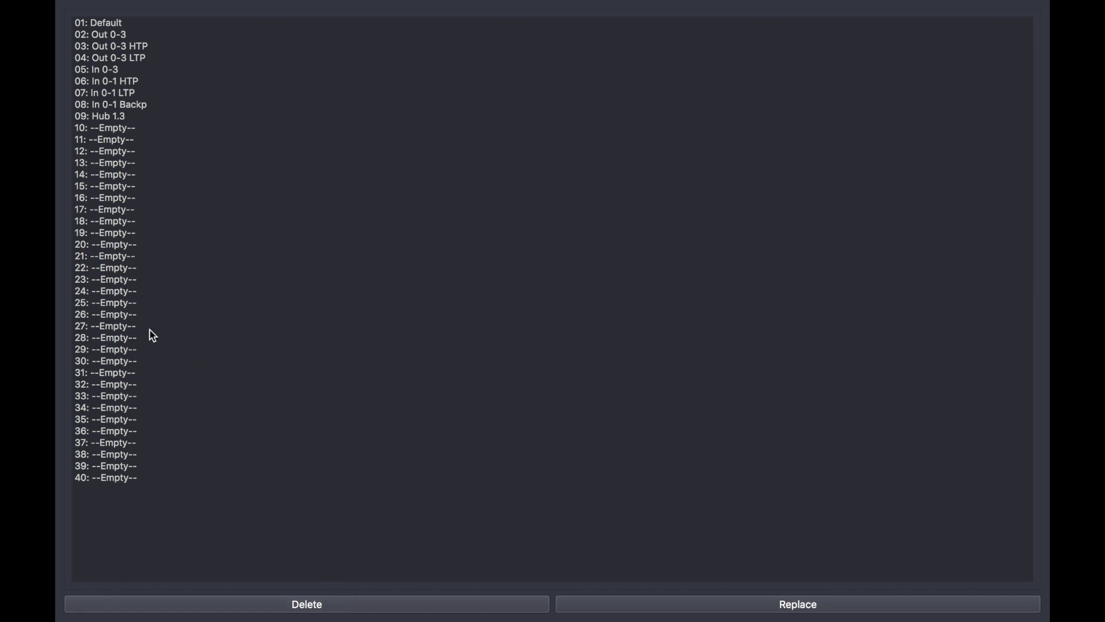
click(130, 310)
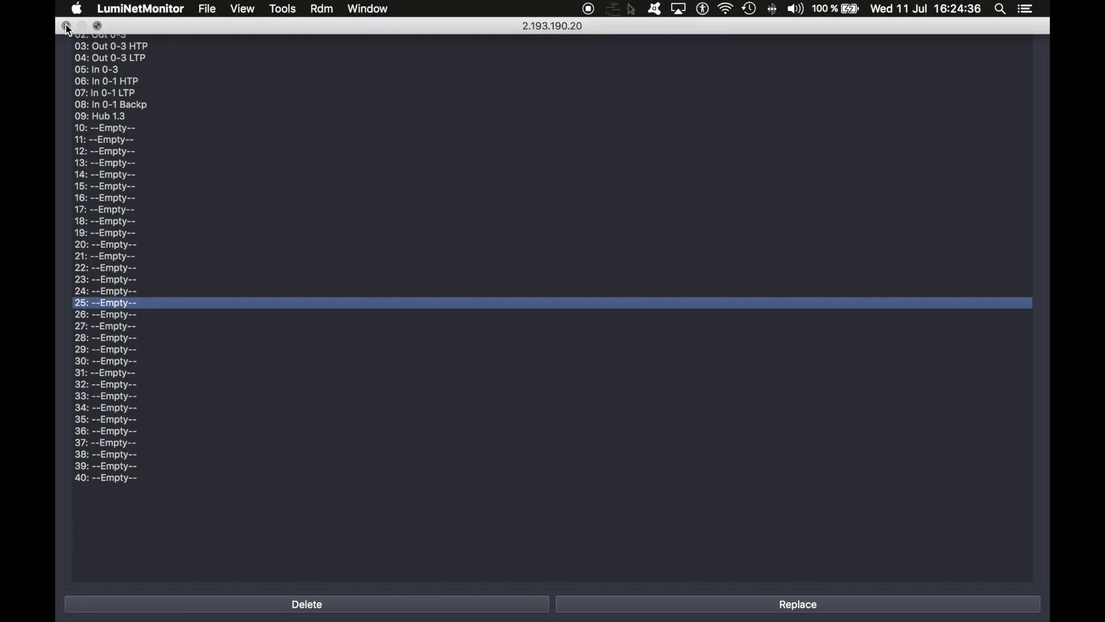
click(66, 26)
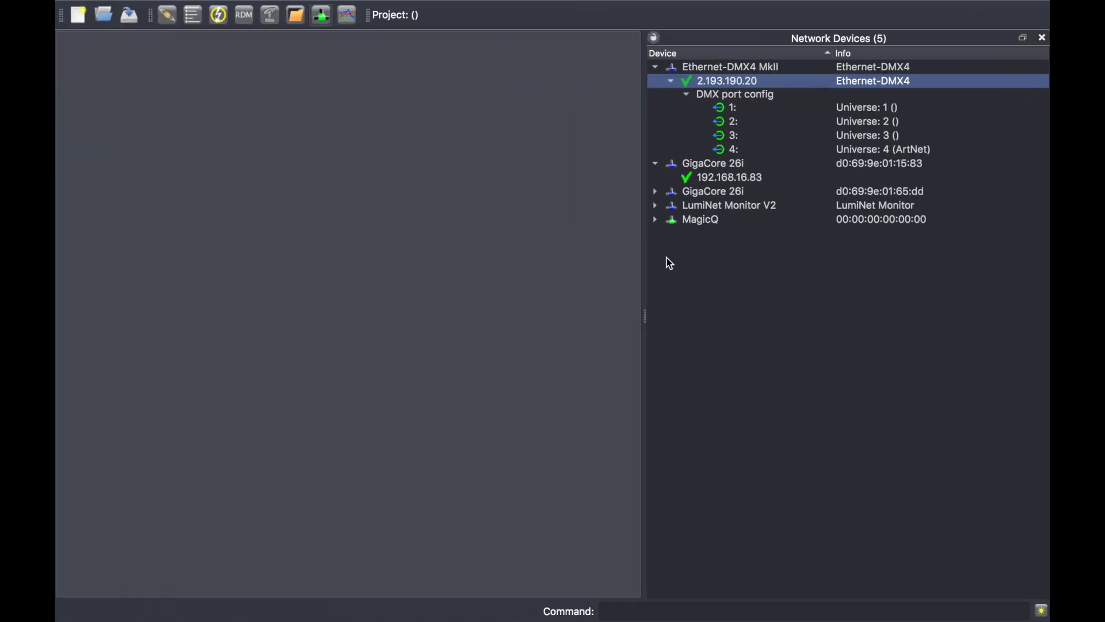
Expand the second GigaCore 26i and multi-select 192.168.16.83 and 192.168.21.13
mouse_move(751, 66)
click(732, 179)
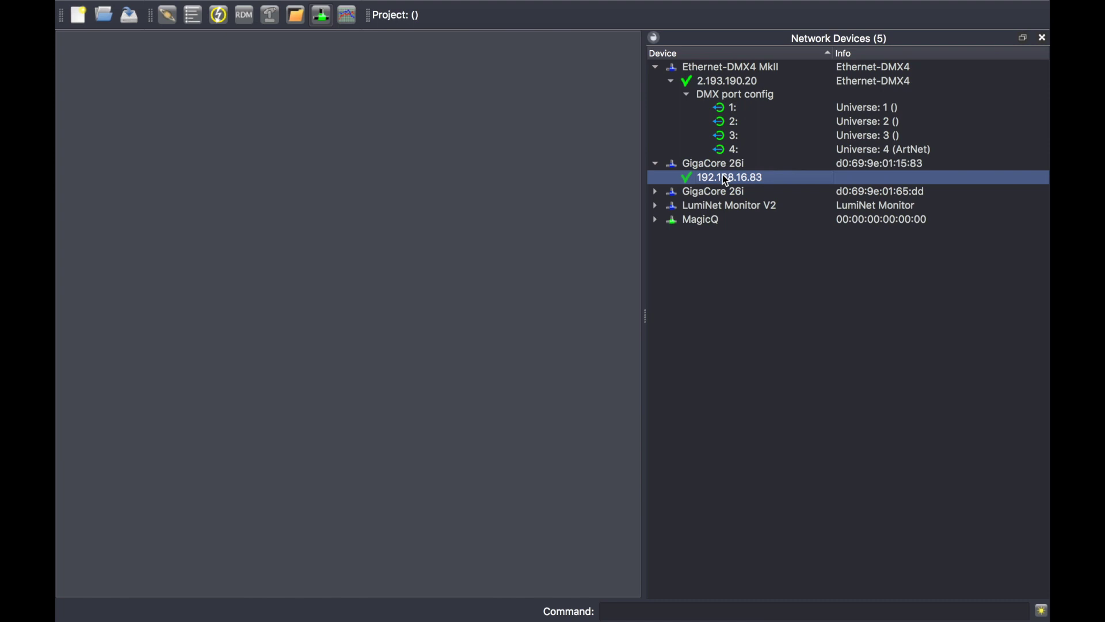
click(655, 192)
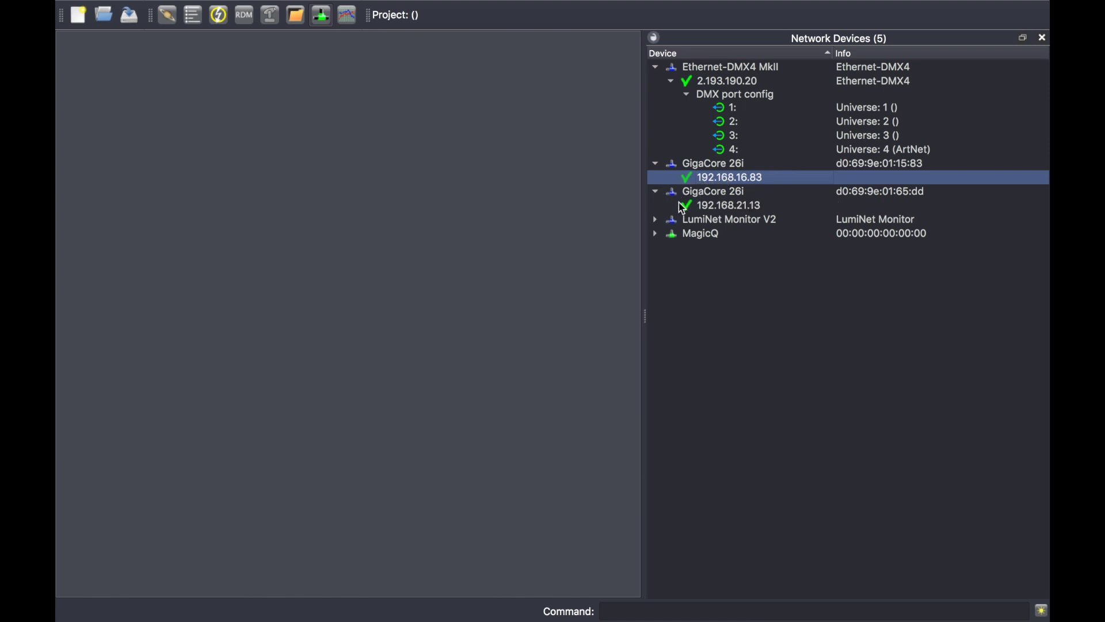
click(712, 212)
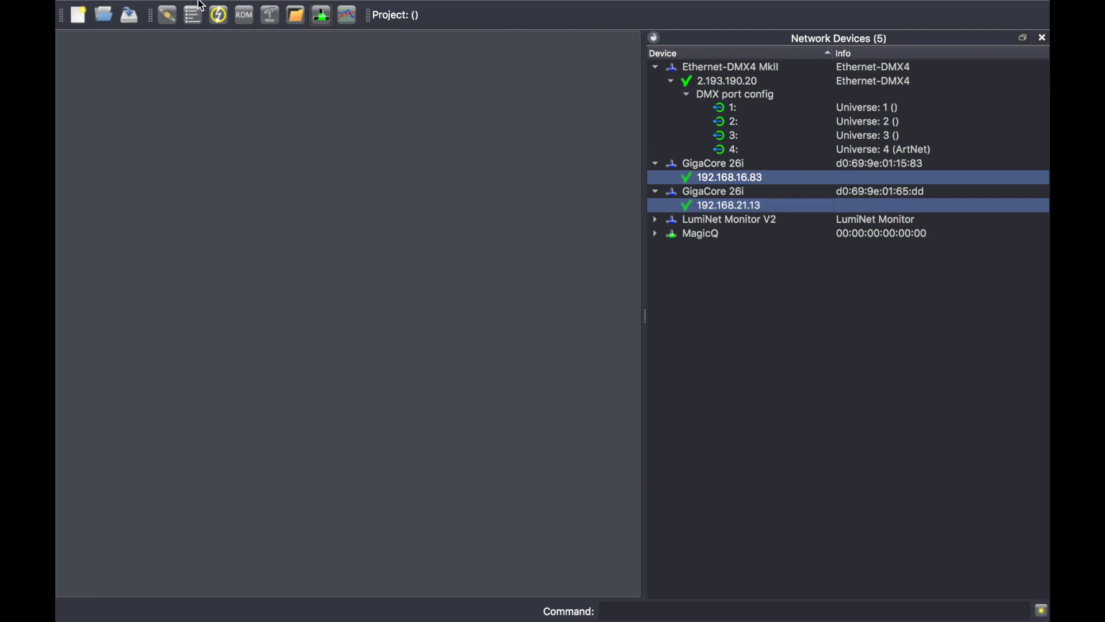
Take LumiNet Monitor out of full screen and bring up a Finder window
mouse_move(203, 4)
click(98, 26)
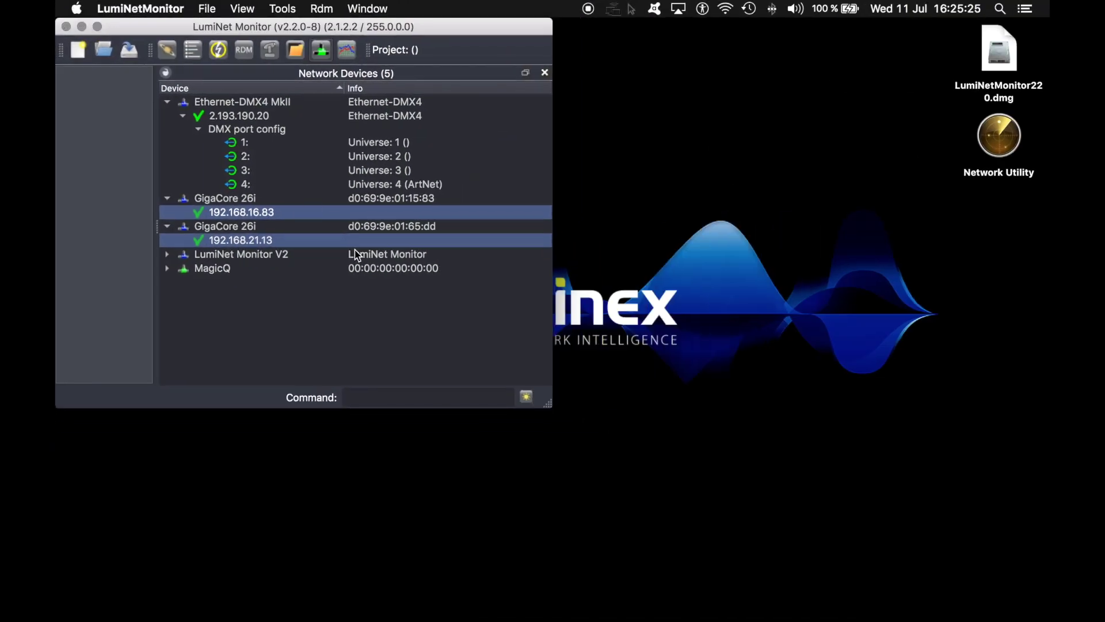
mouse_move(221, 620)
click(336, 602)
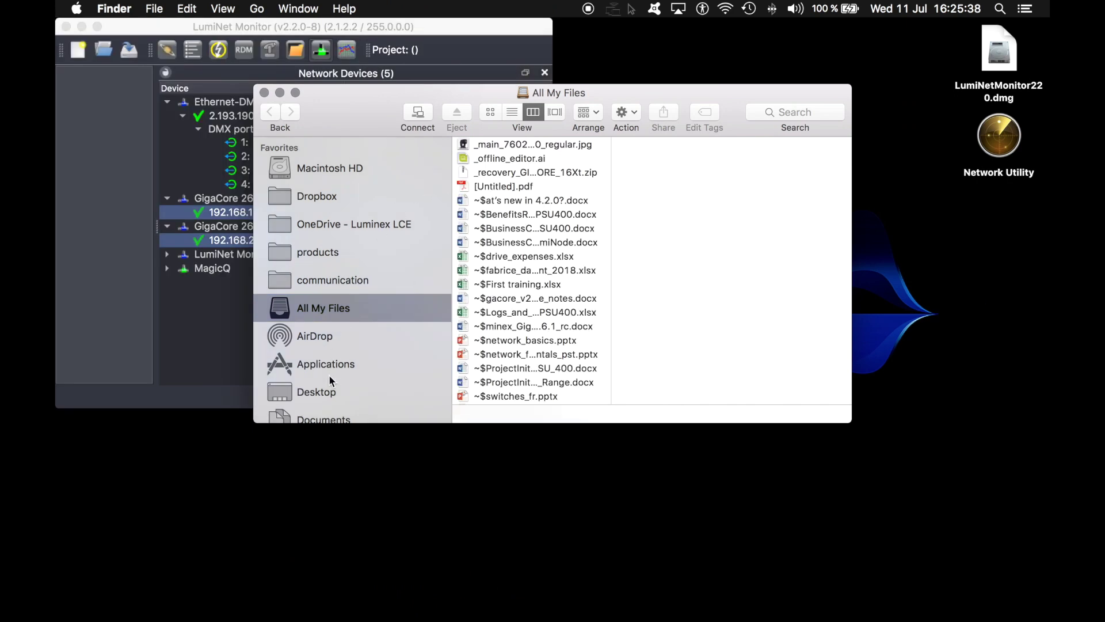
Open Downloads, move Finder aside, and drop mass_upload onto the selected GigaCore switches
scroll(333, 404, down, 5)
click(316, 334)
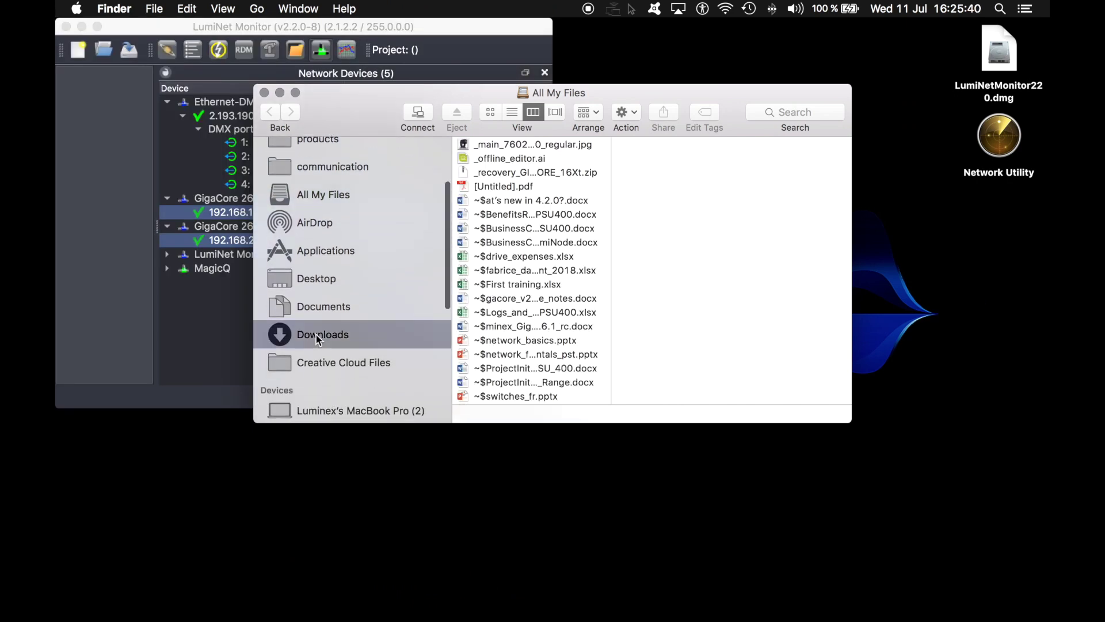
drag(419, 135, 623, 238)
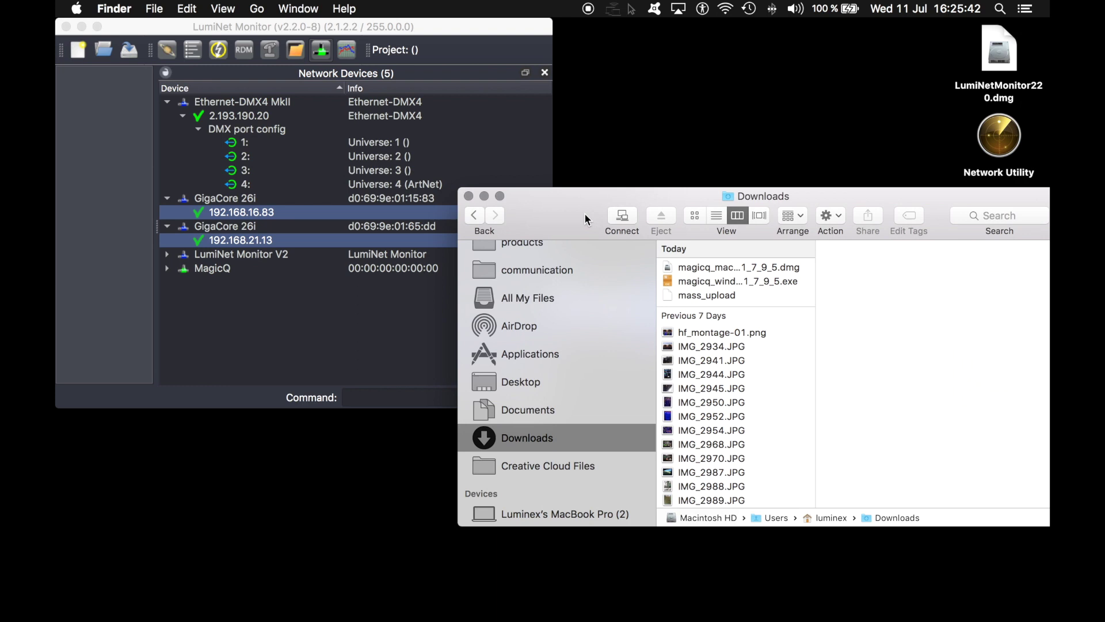
drag(696, 297, 260, 248)
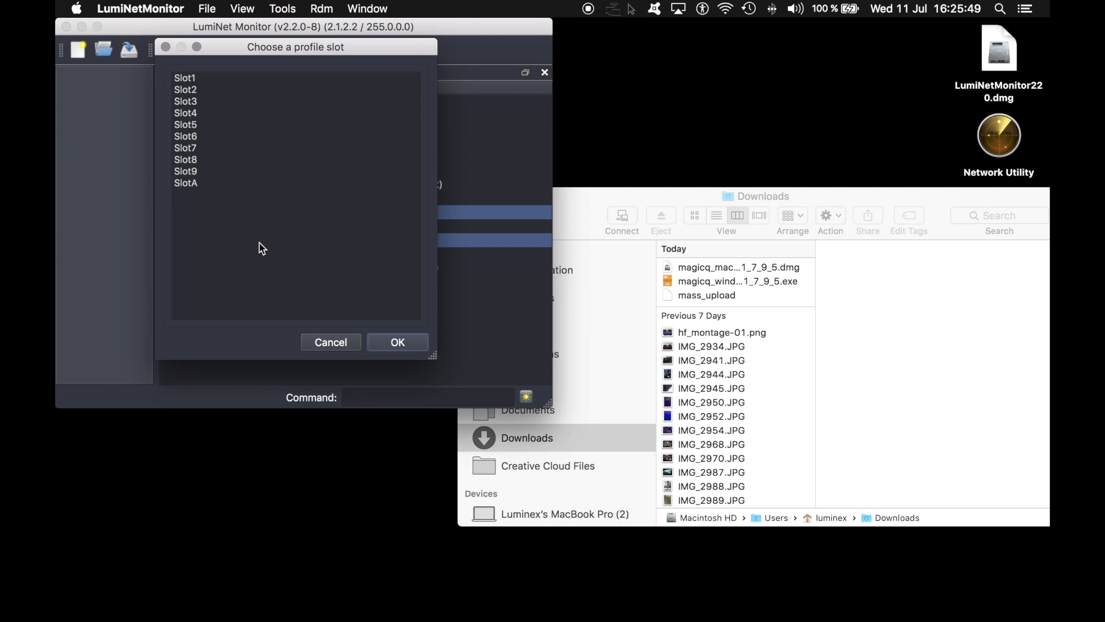
Upload mass_upload into SlotA on both GigaCore switches, then return the monitor to full screen
click(183, 185)
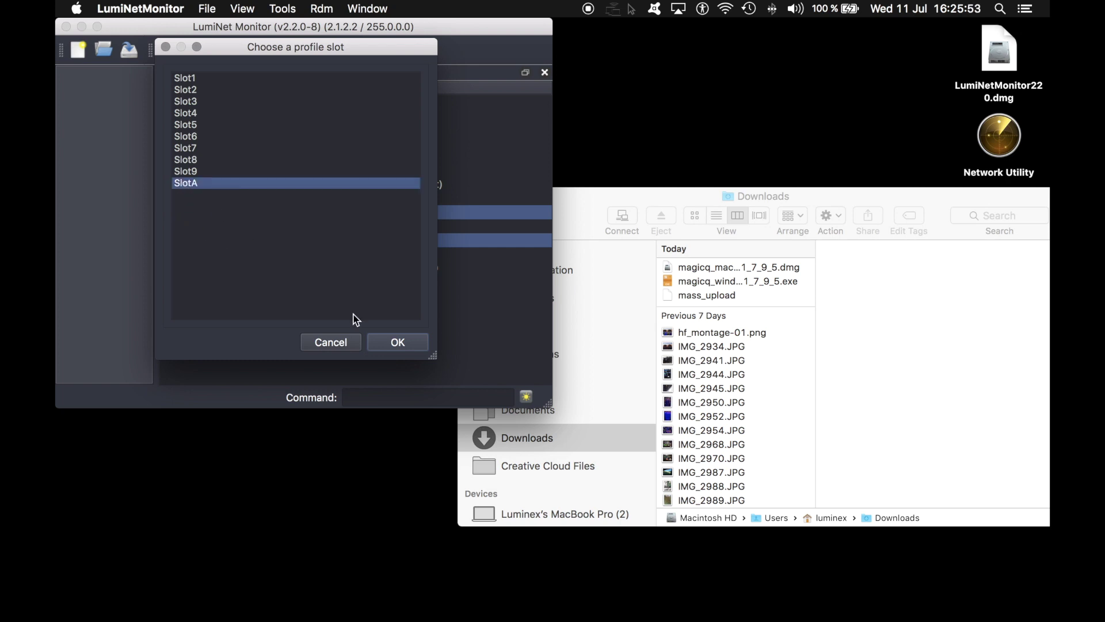
click(391, 344)
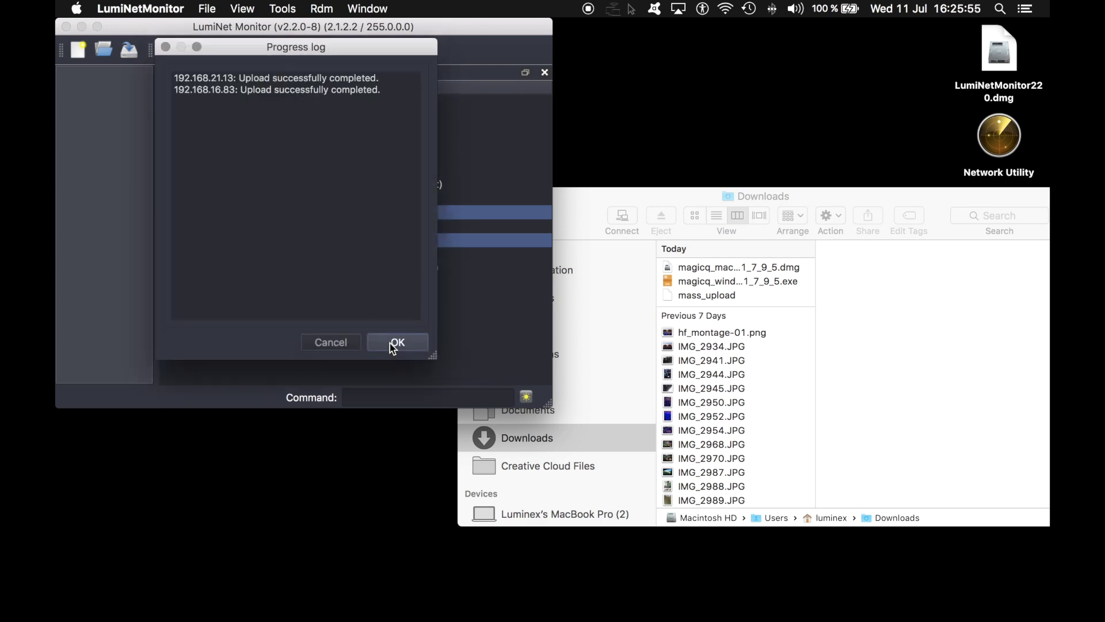
click(390, 343)
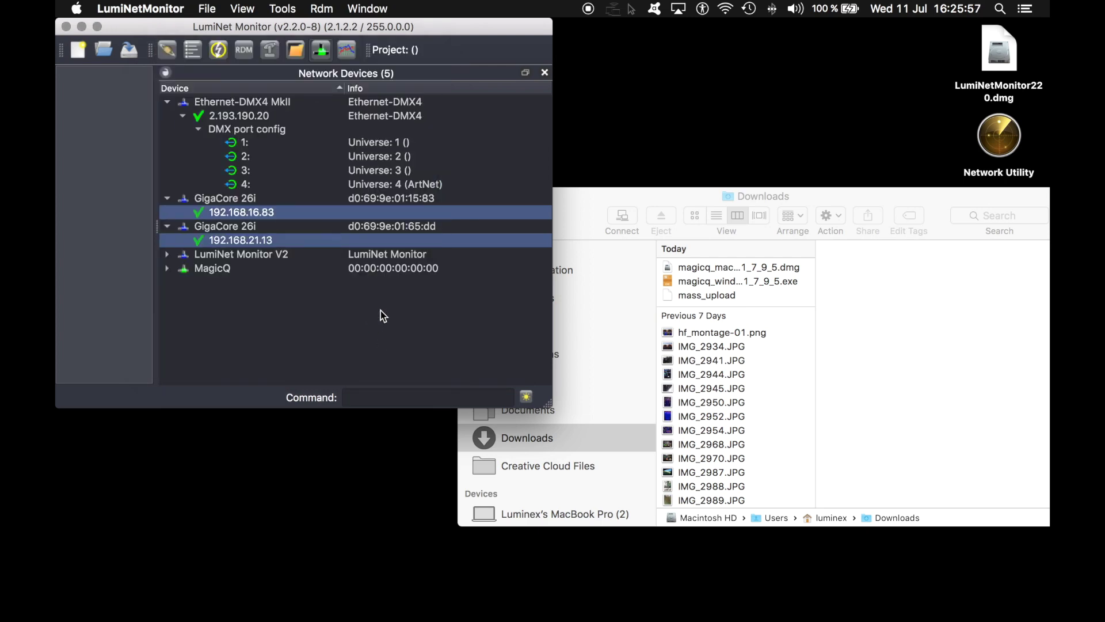
click(97, 27)
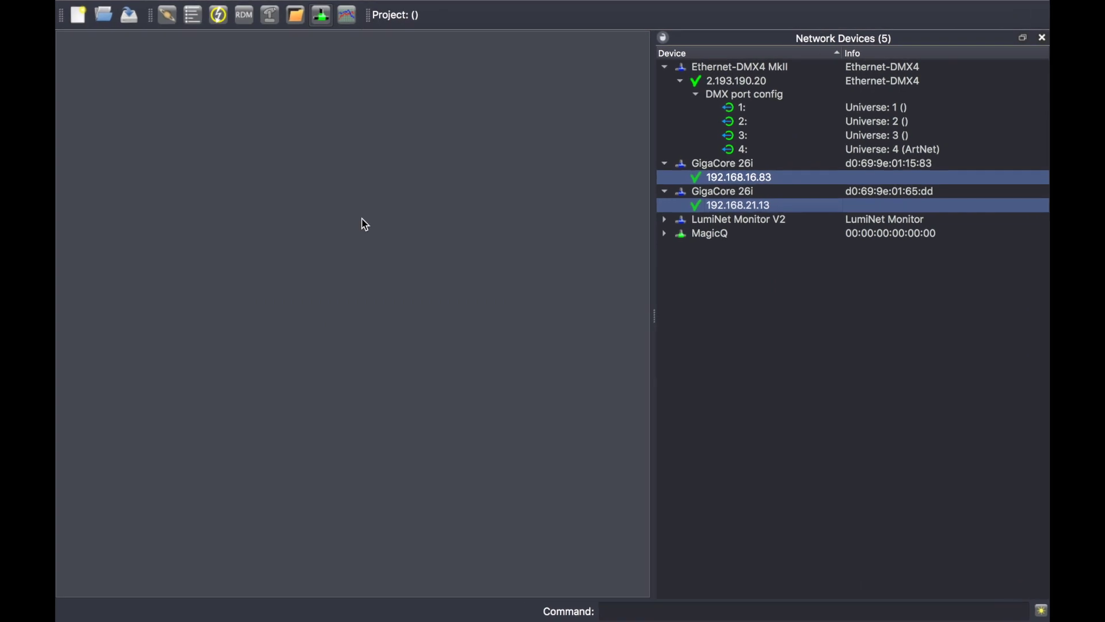
Deselect the switches and open 192.168.21.13's web configuration Status page in Chrome
click(743, 270)
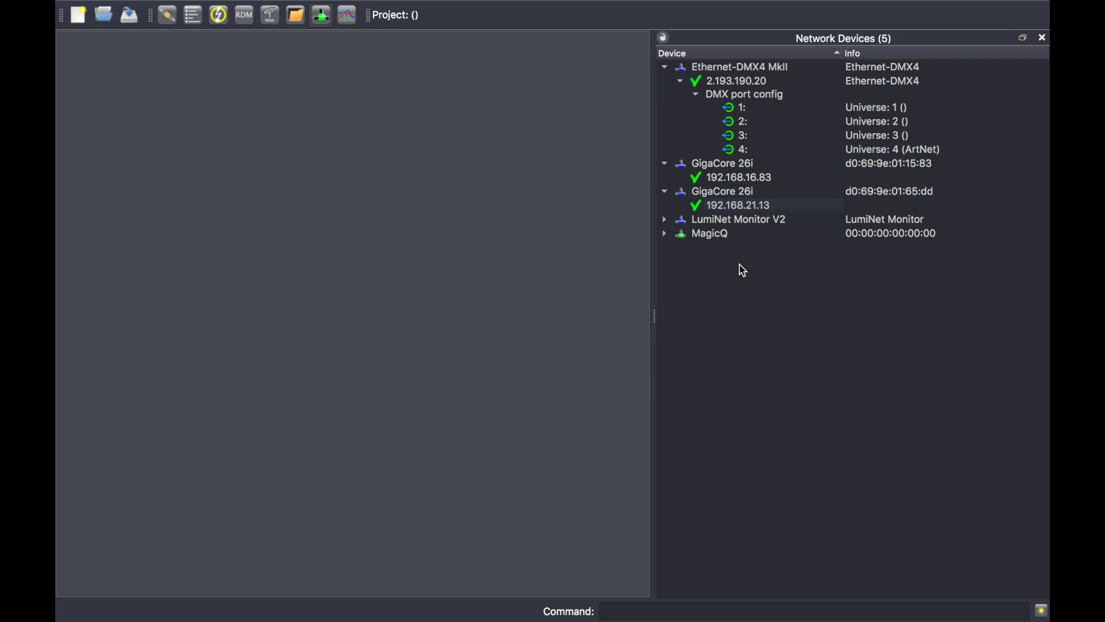
drag(710, 221, 736, 209)
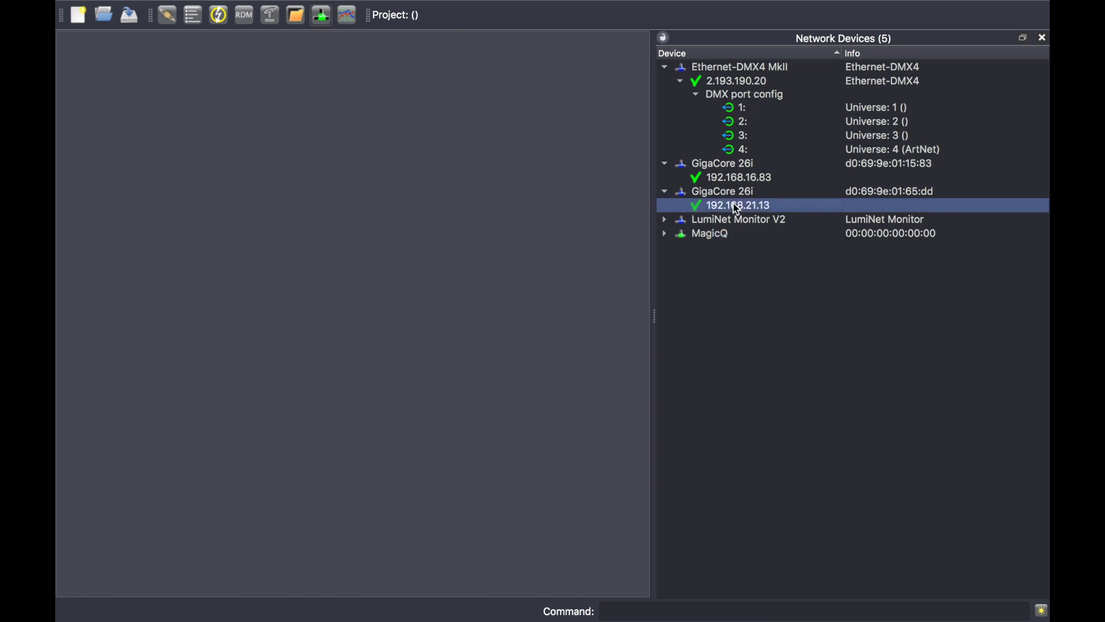
double_click(736, 205)
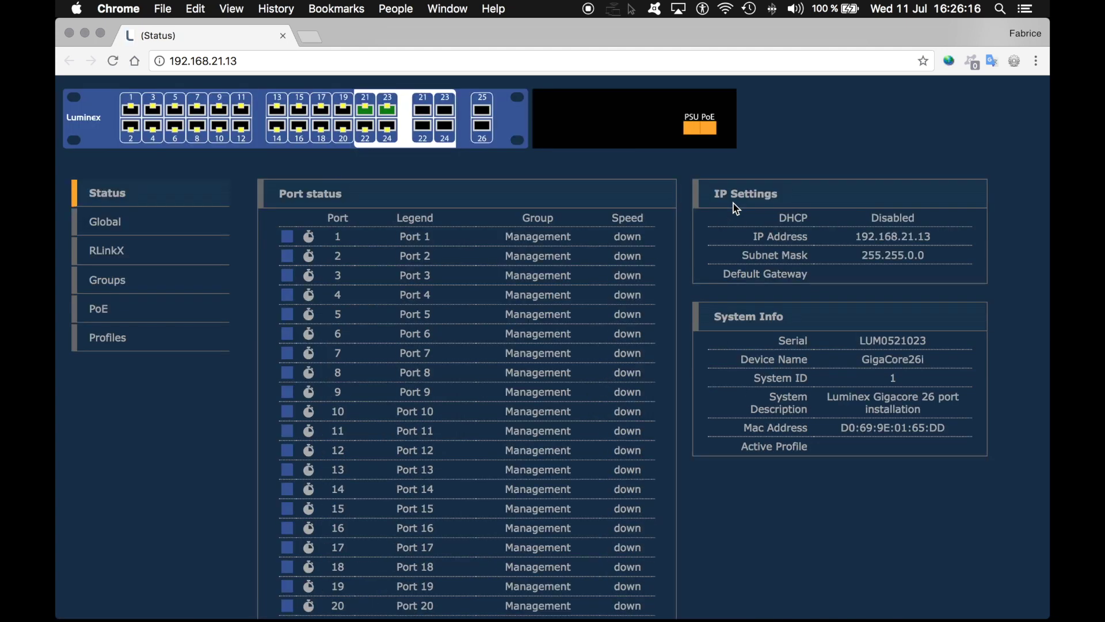
Confirm the switch's Profiles page shows mass_upload in SlotA, then return to LumiNet Monitor
click(104, 345)
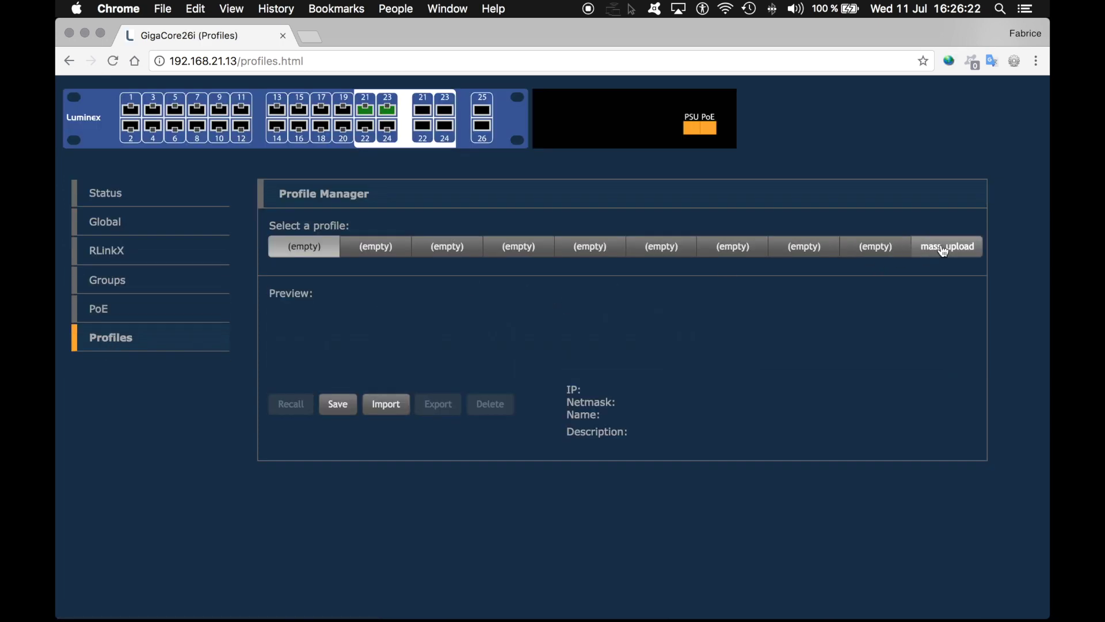
click(944, 251)
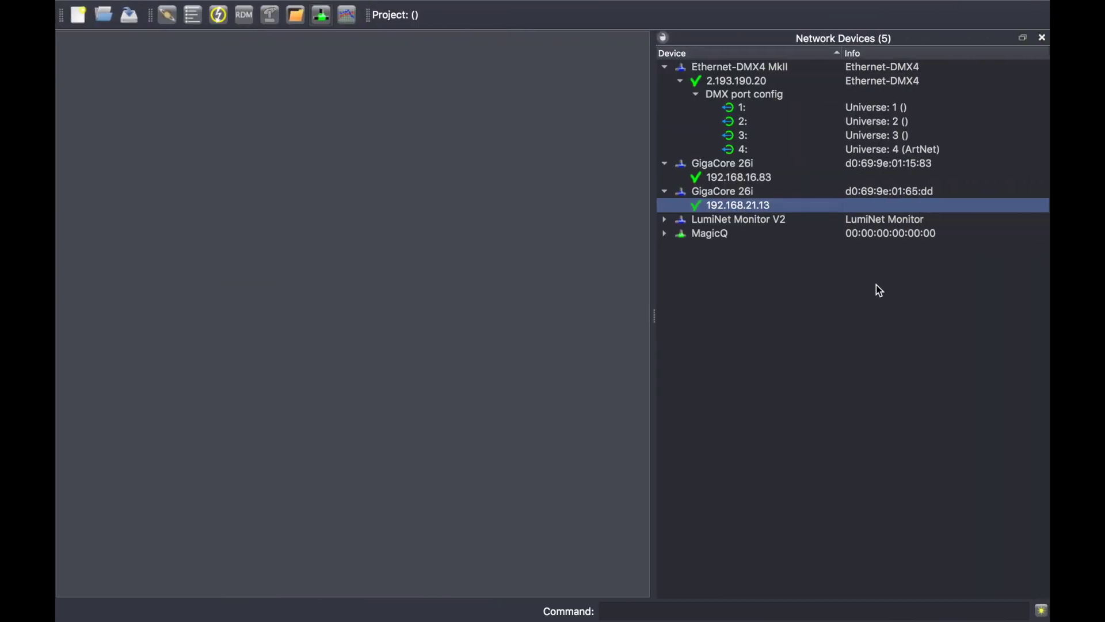
click(876, 286)
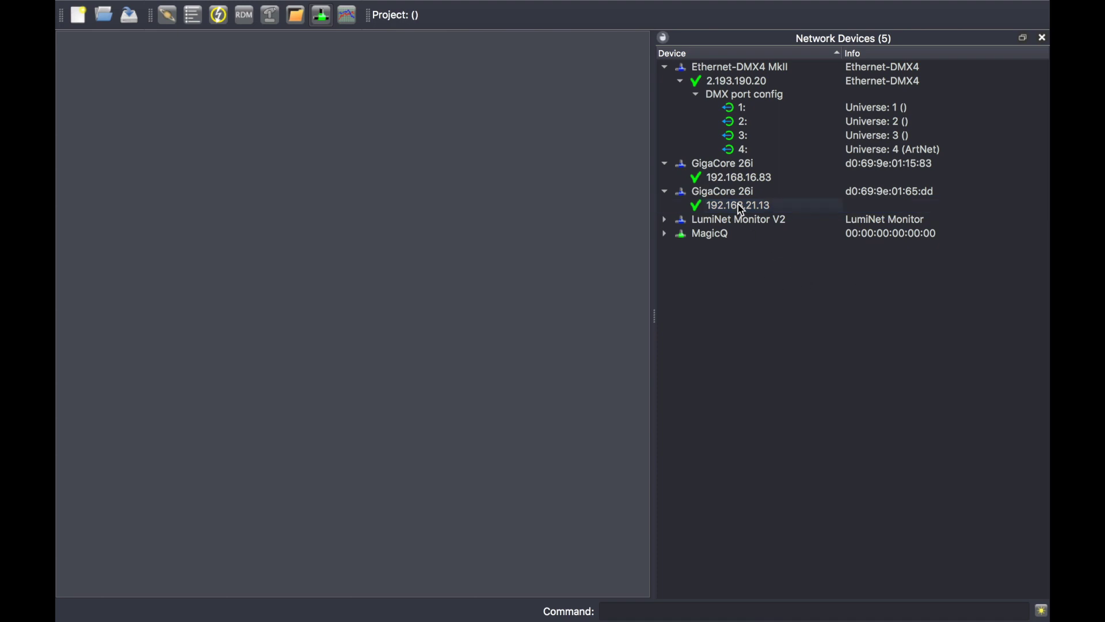
Start the Demo ArtNet DMX generator and open the Bandwith monitor for GigaCore 192.168.16.83
right_click(716, 182)
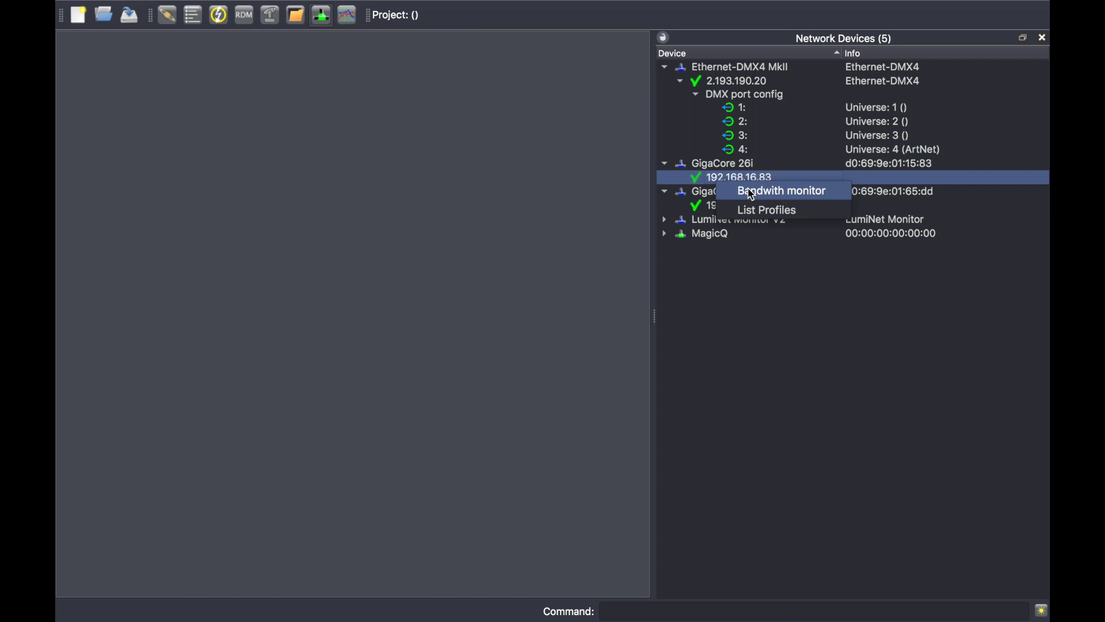
click(271, 81)
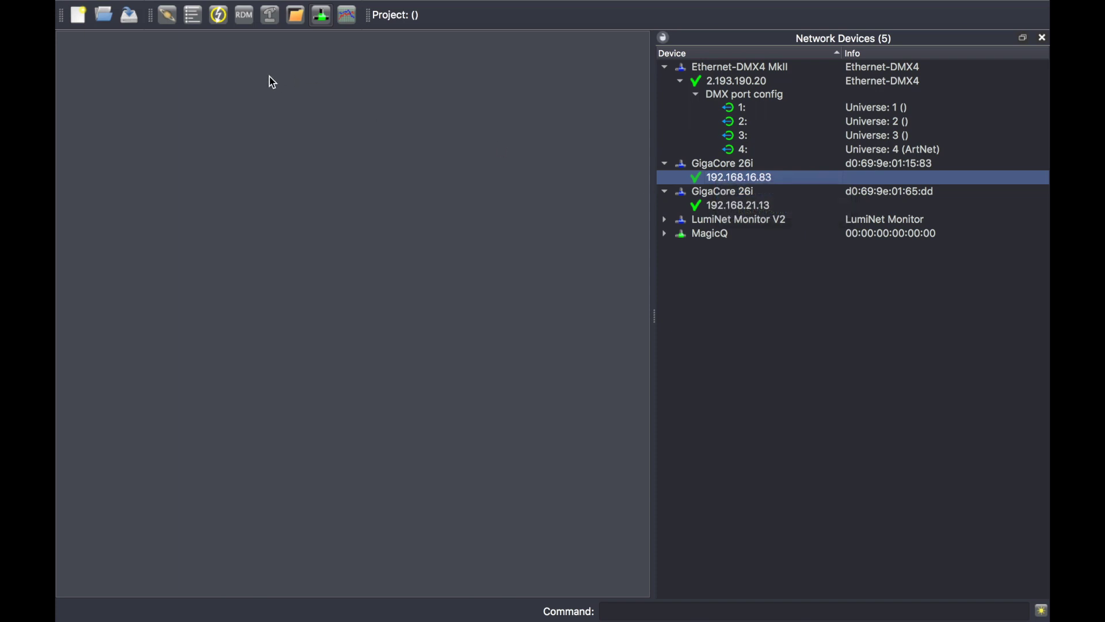
click(220, 19)
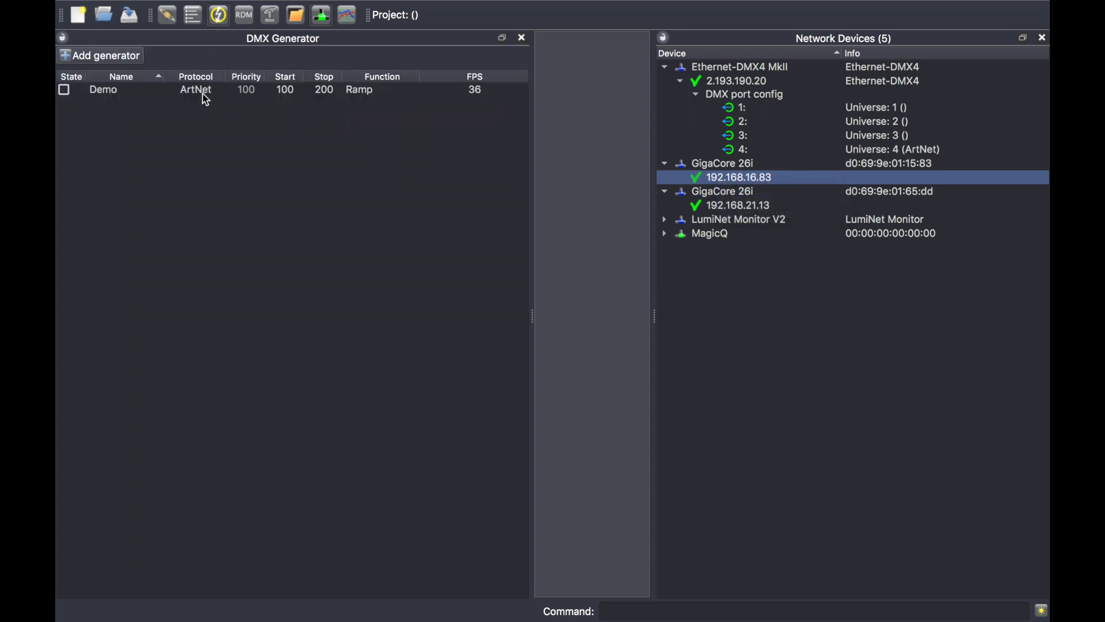
click(63, 90)
right_click(732, 185)
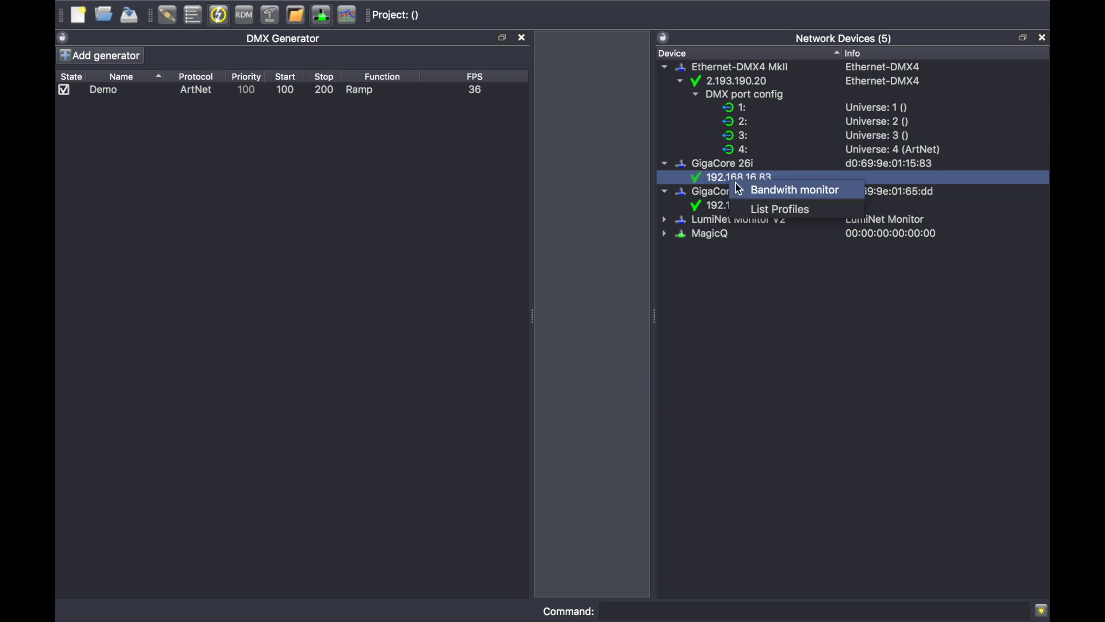
click(748, 197)
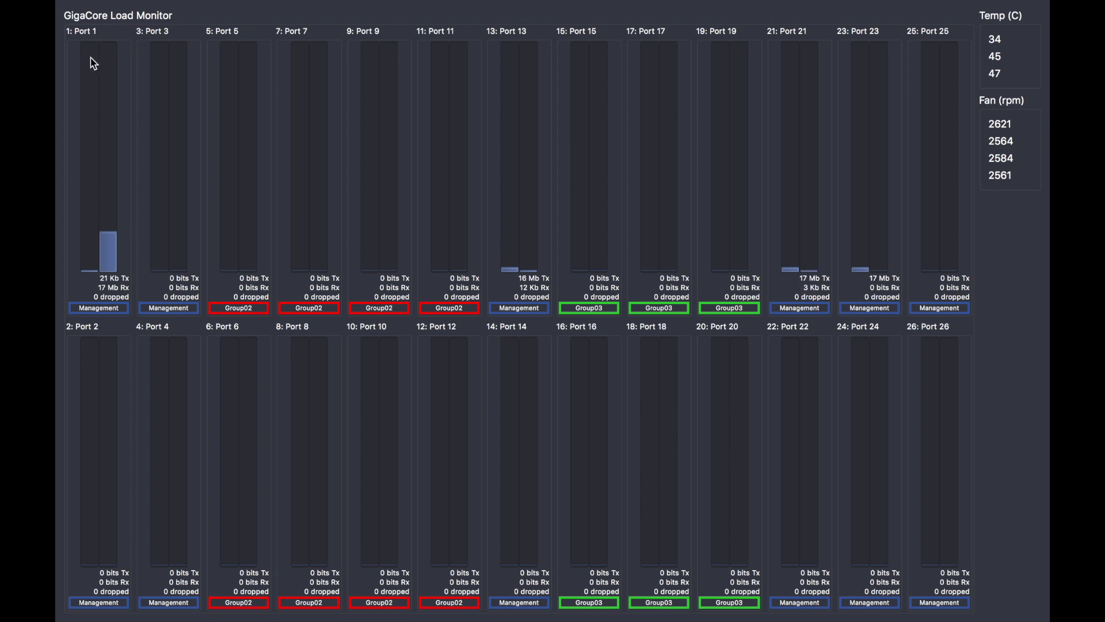
Watch the full-screen load monitor: Port 1 at 17 Mb Rx, fans around 2561–2620 rpm
mouse_move(136, 2)
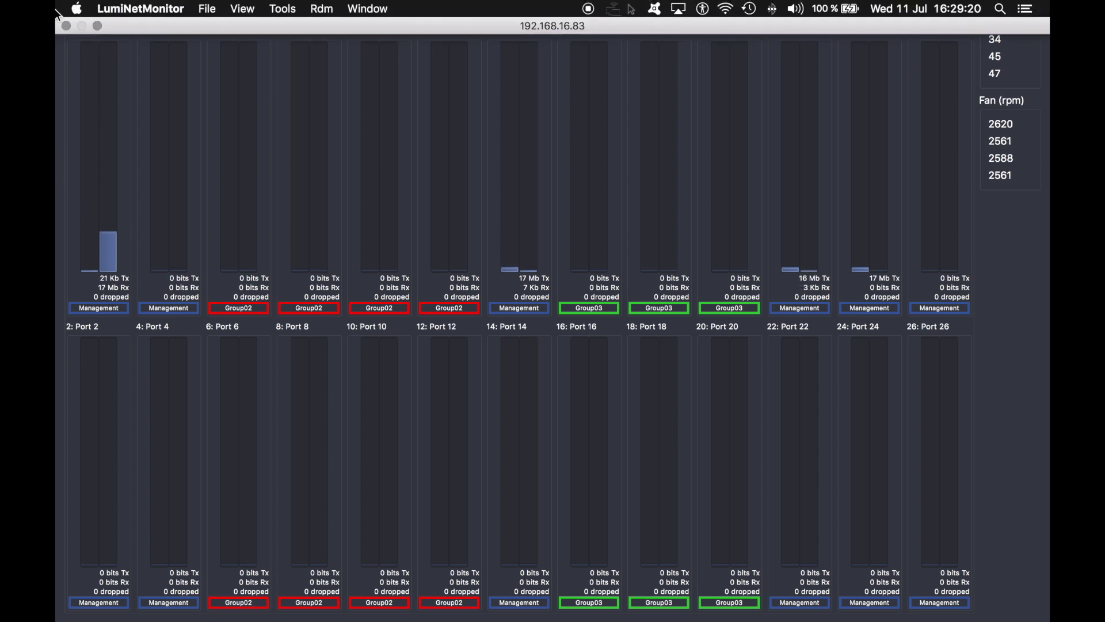